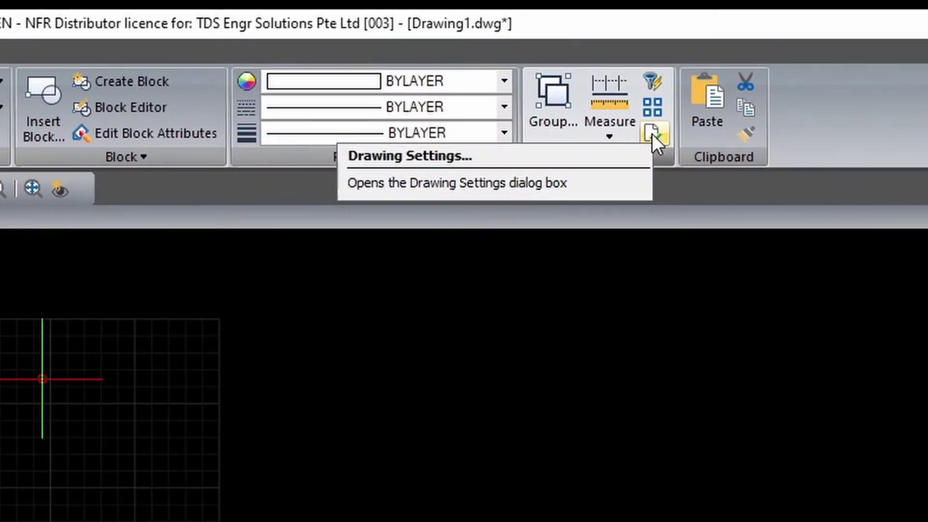
Set the drawing's insertion scale to Millimeters and the linear display precision to 3 in the drawing settings.
{"action": "left_click", "coordinate": [652, 134]}
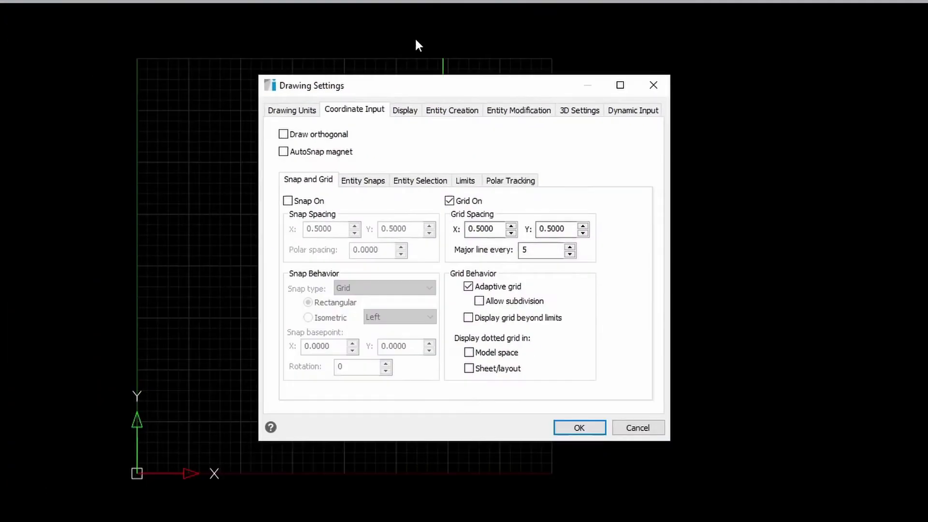
{"action": "left_click", "coordinate": [310, 112]}
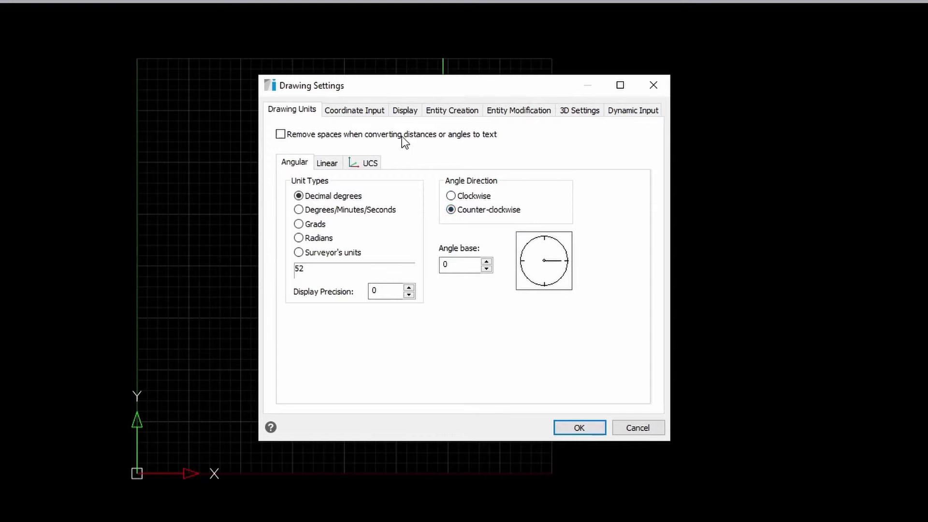
{"action": "left_click", "coordinate": [337, 166]}
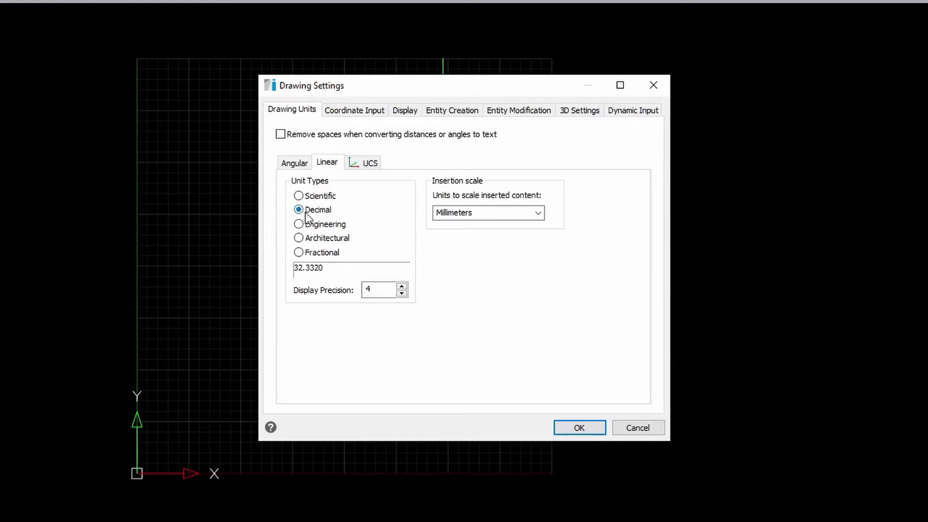
{"action": "left_click", "coordinate": [540, 216]}
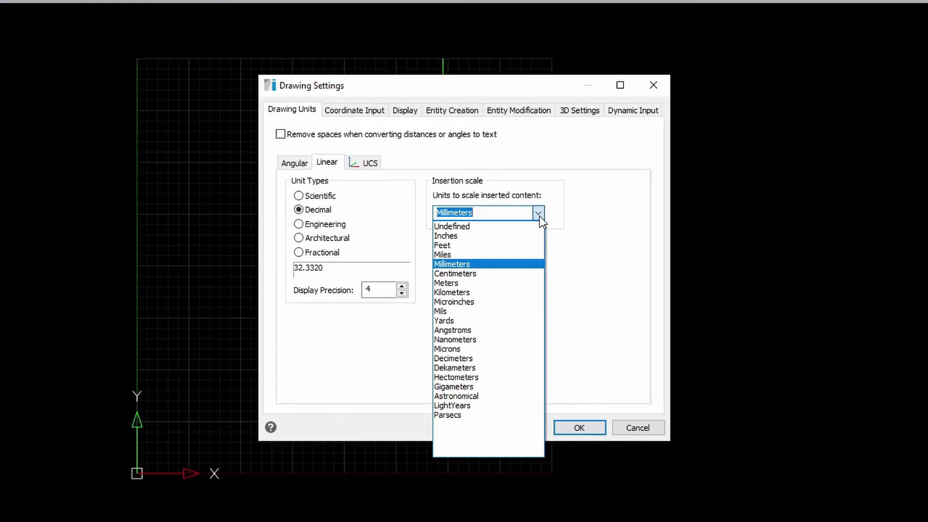
{"action": "left_click", "coordinate": [522, 246]}
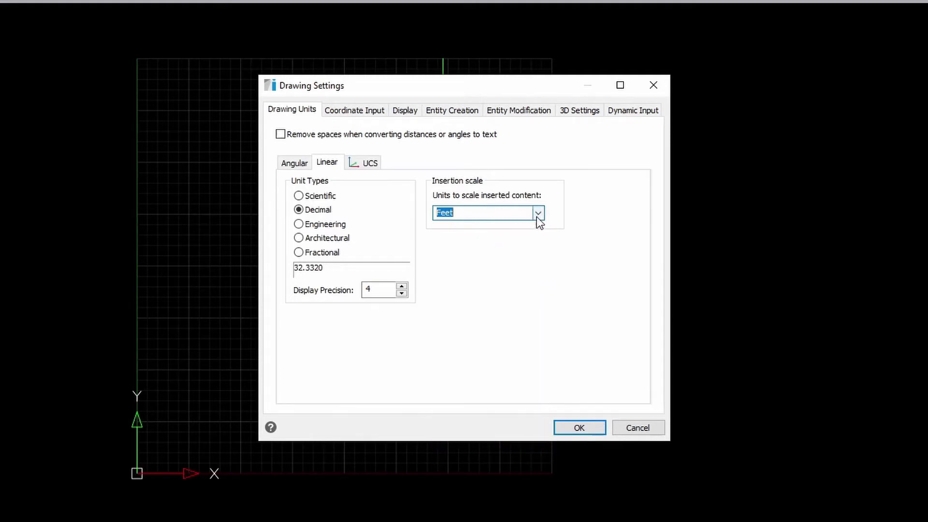
{"action": "left_click", "coordinate": [538, 213]}
{"action": "left_click", "coordinate": [486, 262]}
{"action": "left_click", "coordinate": [401, 293]}
{"action": "left_click", "coordinate": [402, 293]}
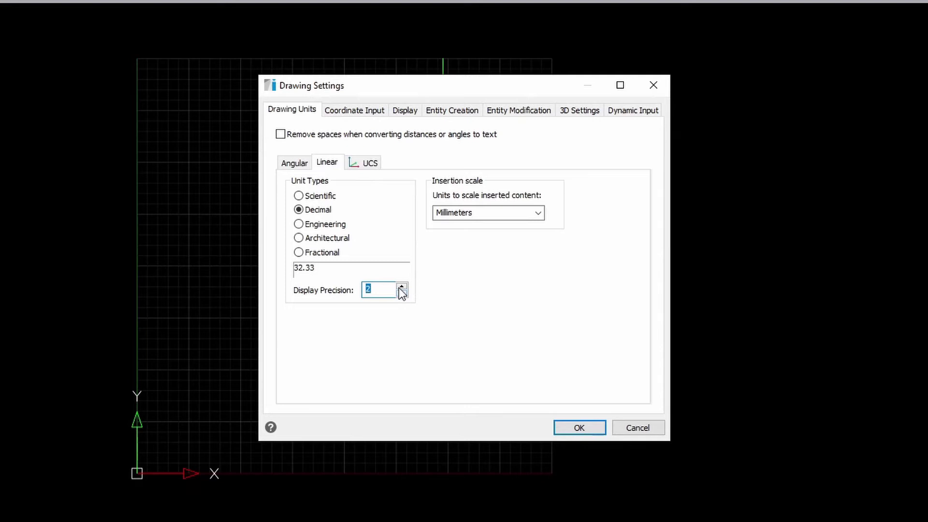
{"action": "left_click", "coordinate": [401, 286]}
Set the polar tracking increment angle to 45 degrees and start a line to try it out.
{"action": "left_click", "coordinate": [361, 113]}
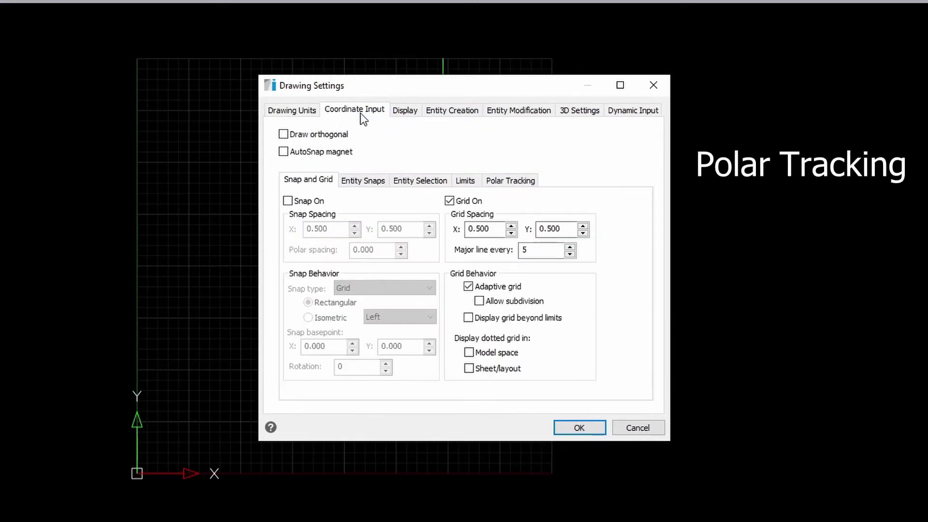
{"action": "left_click", "coordinate": [516, 182]}
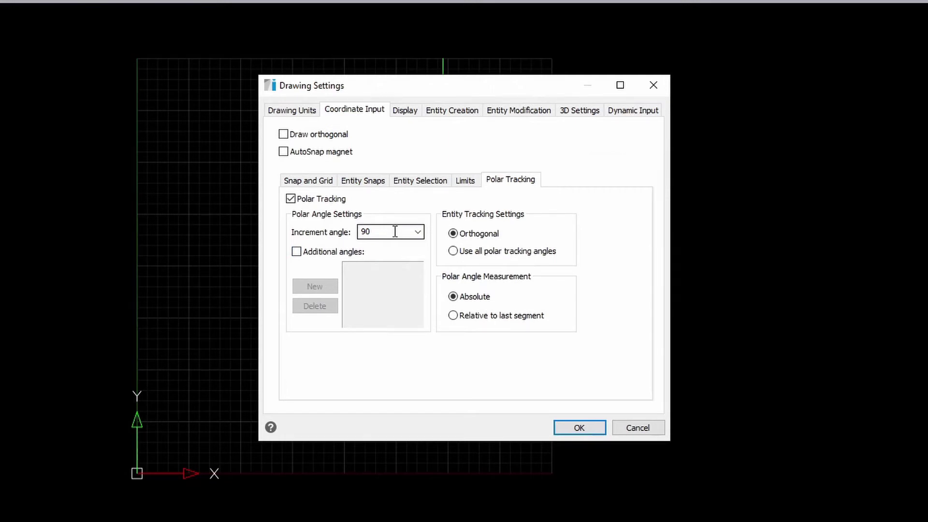
{"action": "left_click", "coordinate": [419, 233]}
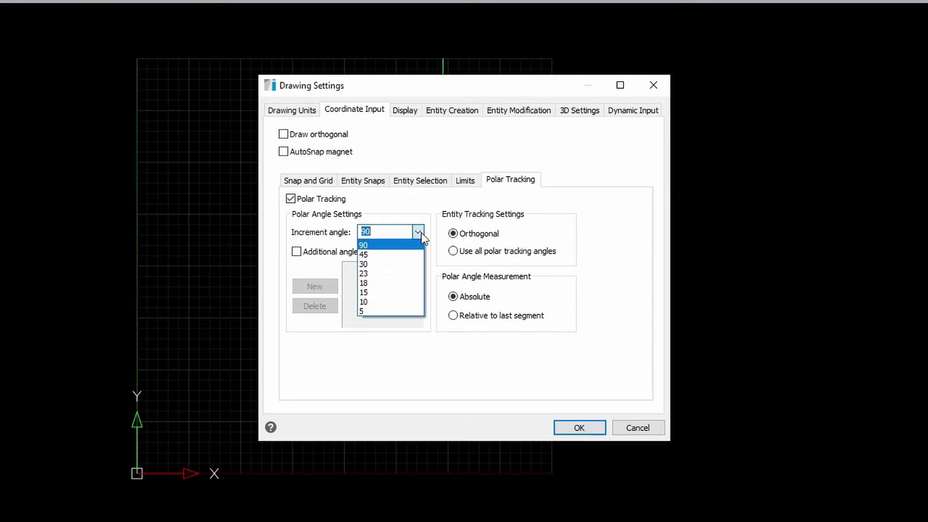
{"action": "left_click", "coordinate": [419, 233]}
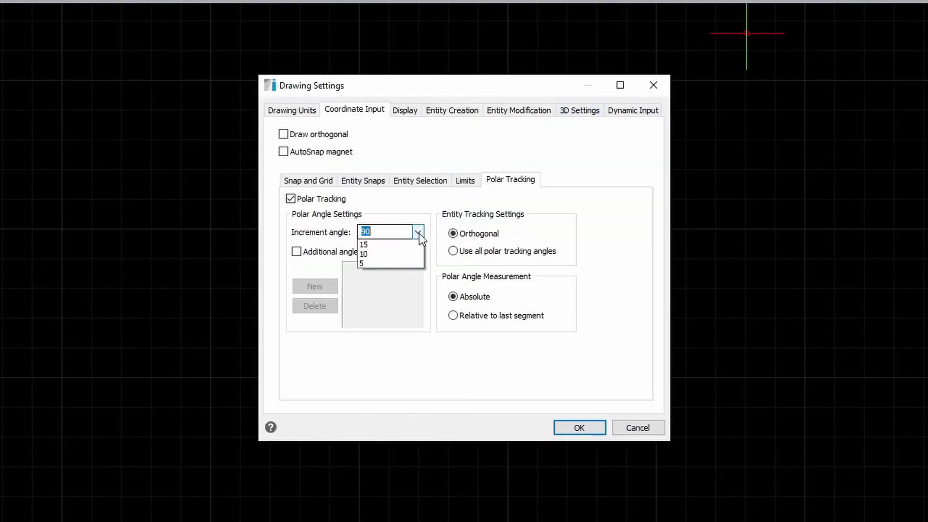
{"action": "left_click", "coordinate": [382, 255]}
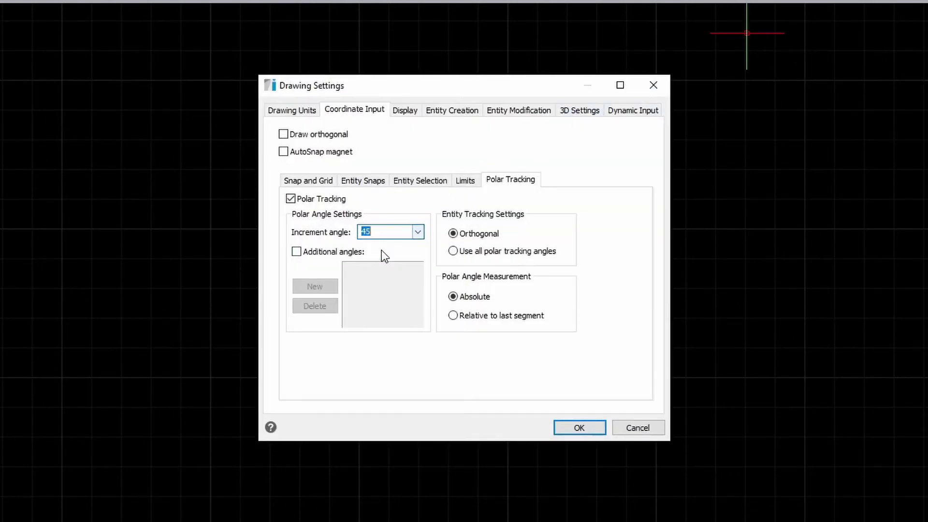
{"action": "left_click", "coordinate": [566, 428]}
{"action": "type", "text": "l"}
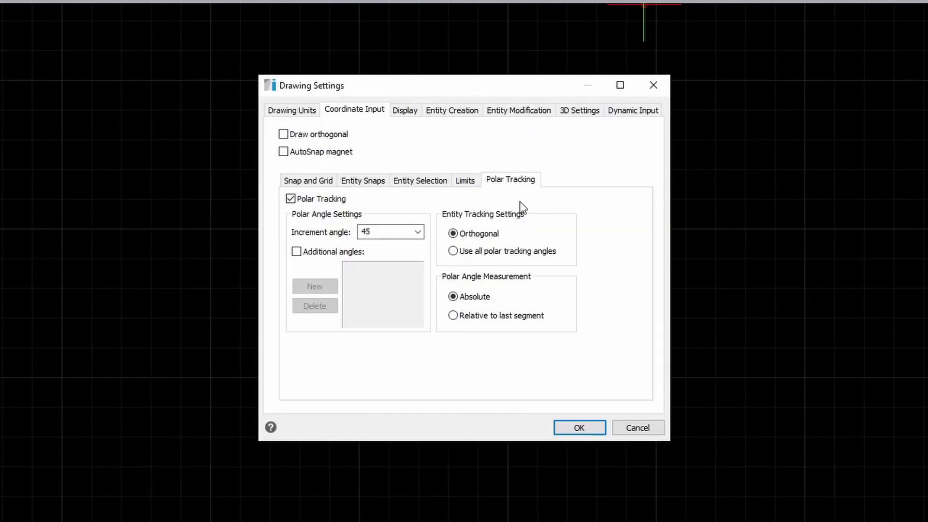
Set the polar tracking increment angle to 90 degrees and toggle the Extension entity snap mode.
{"action": "left_click", "coordinate": [418, 231]}
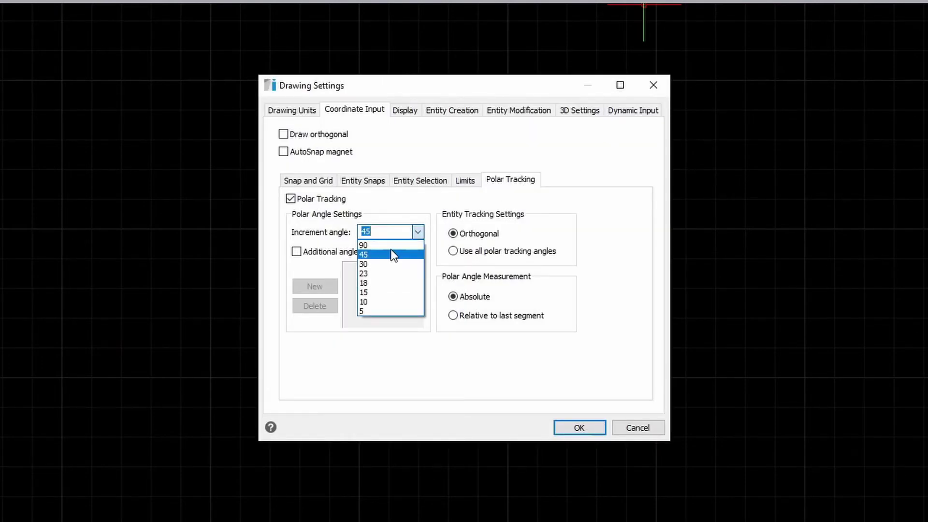
{"action": "left_click", "coordinate": [392, 246]}
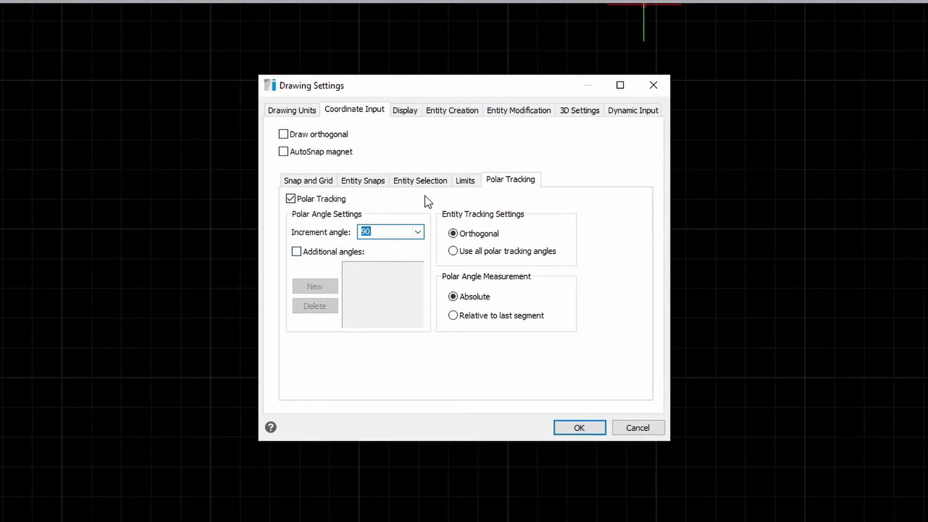
{"action": "left_click", "coordinate": [381, 186]}
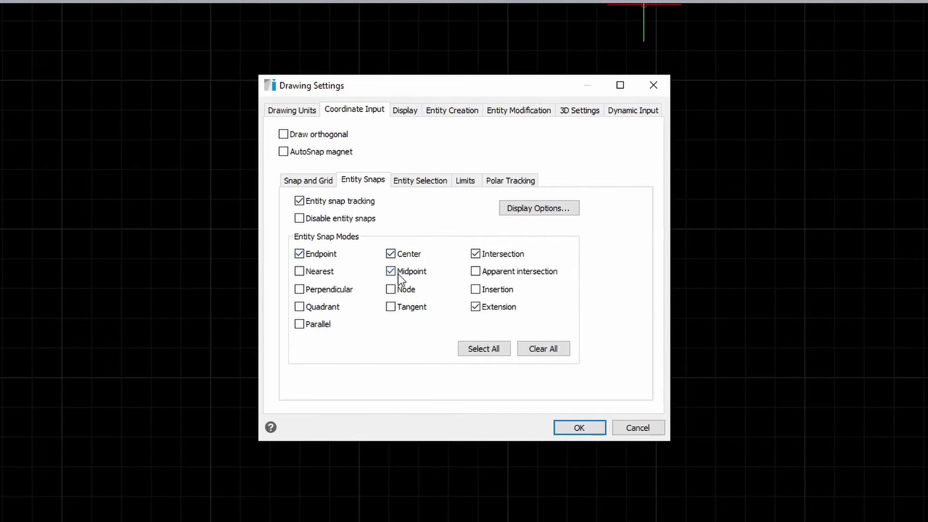
{"action": "left_click", "coordinate": [477, 308]}
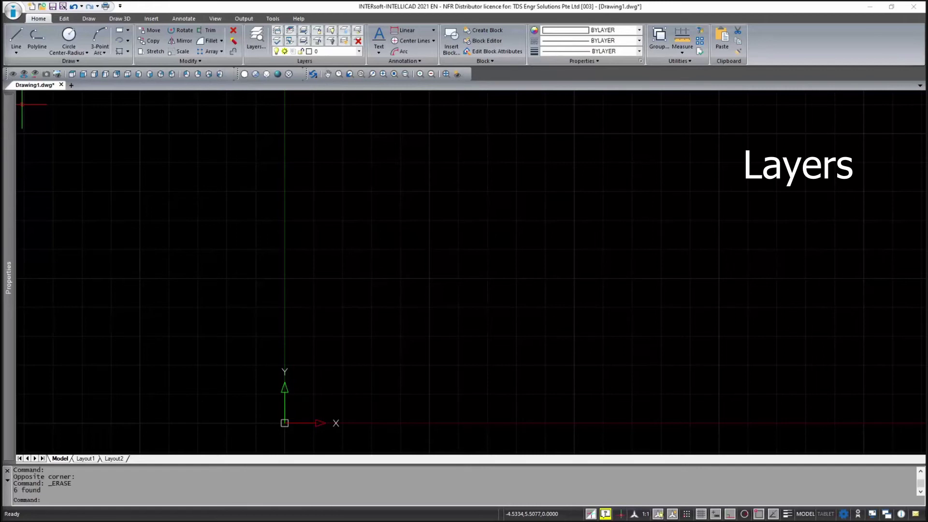
Start a line at the origin 0,0 and draw a vertical segment 5 units upward.
{"action": "left_click", "coordinate": [16, 36]}
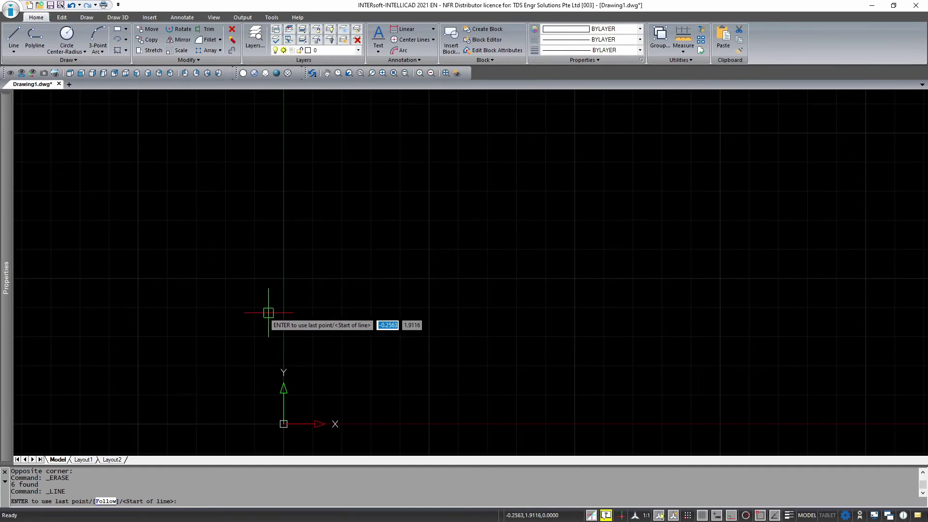
{"action": "type", "text": "0"}
{"action": "key", "text": "Tab"}
{"action": "type", "text": "0"}
{"action": "key", "text": "Return"}
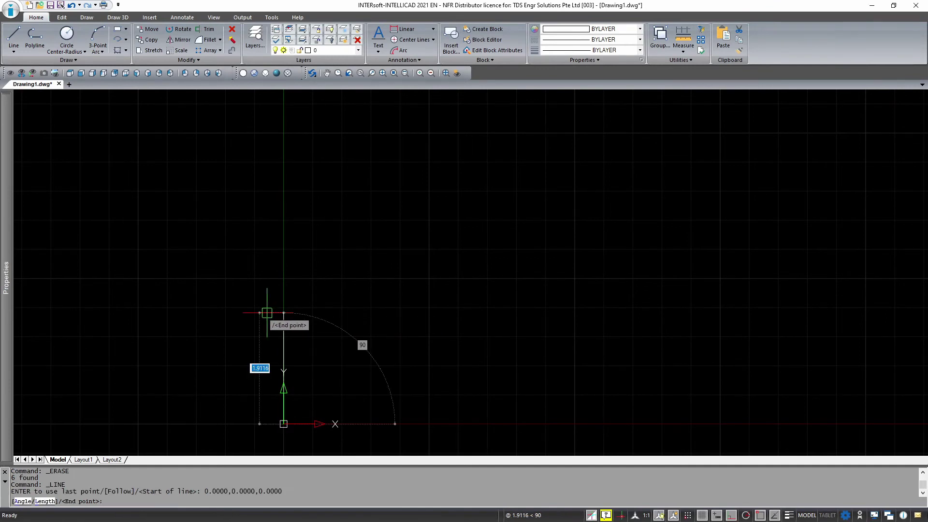
{"action": "type", "text": "5"}
{"action": "key", "text": "Return"}
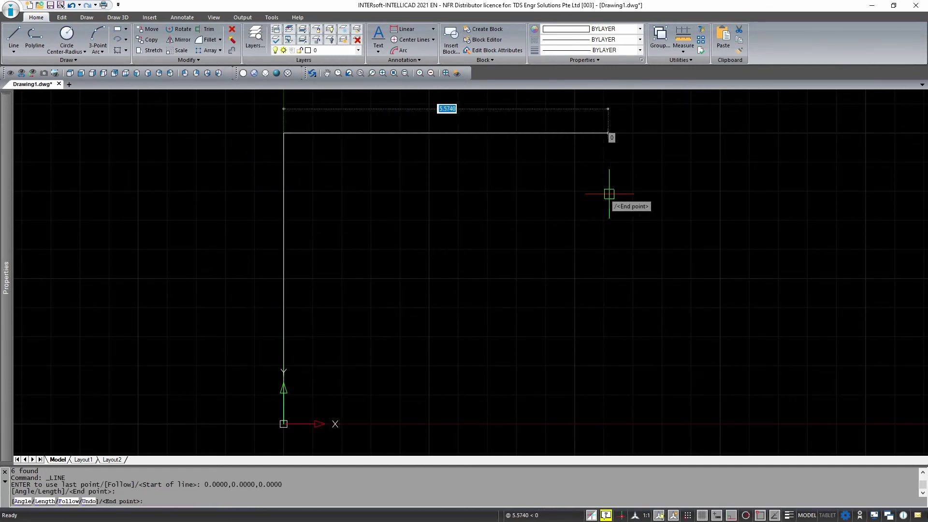
Continue the line 6 units to the right and 5 units down, and close it into a rectangle.
{"action": "type", "text": "6"}
{"action": "key", "text": "Return"}
{"action": "type", "text": "5"}
{"action": "key", "text": "Return"}
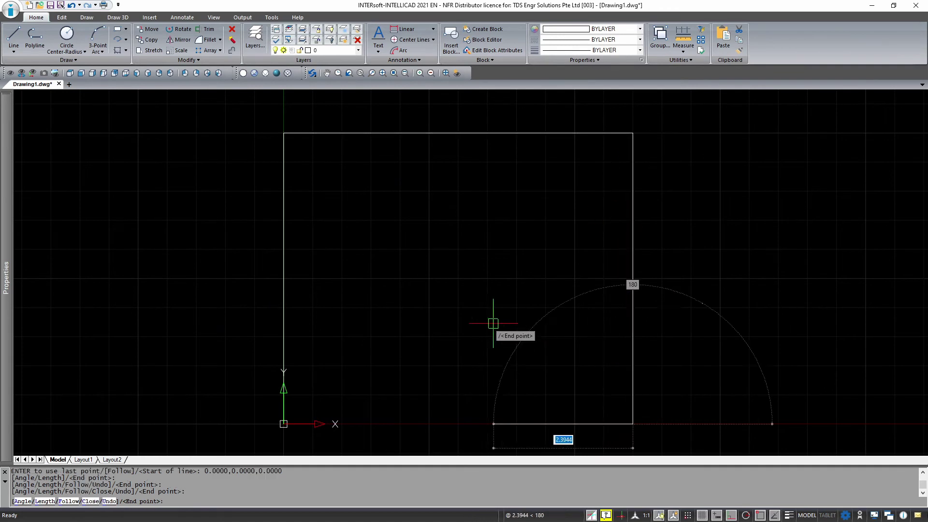
{"action": "type", "text": "c"}
{"action": "key", "text": "Return"}
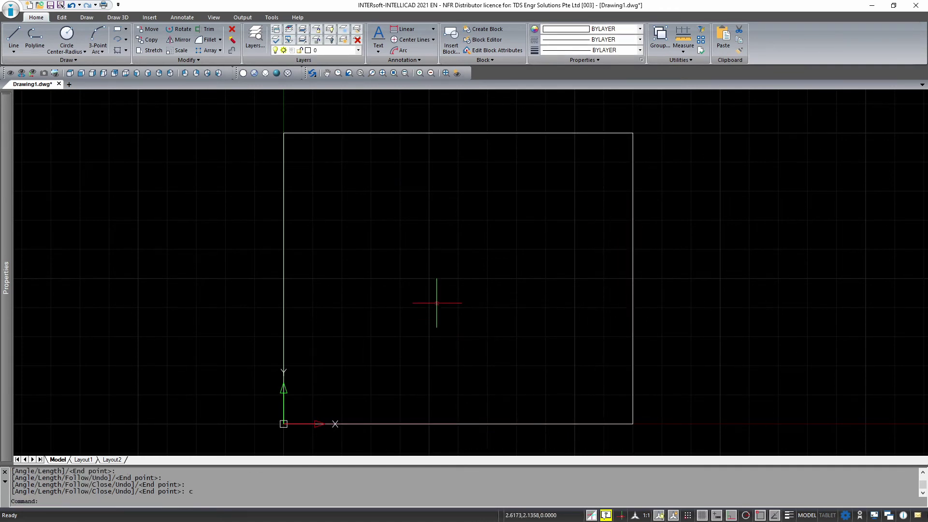
Add the single-line text BOX inside the rectangle with height 1 and rotation 0, starting at about 0.75, 2.09.
{"action": "left_click", "coordinate": [375, 49]}
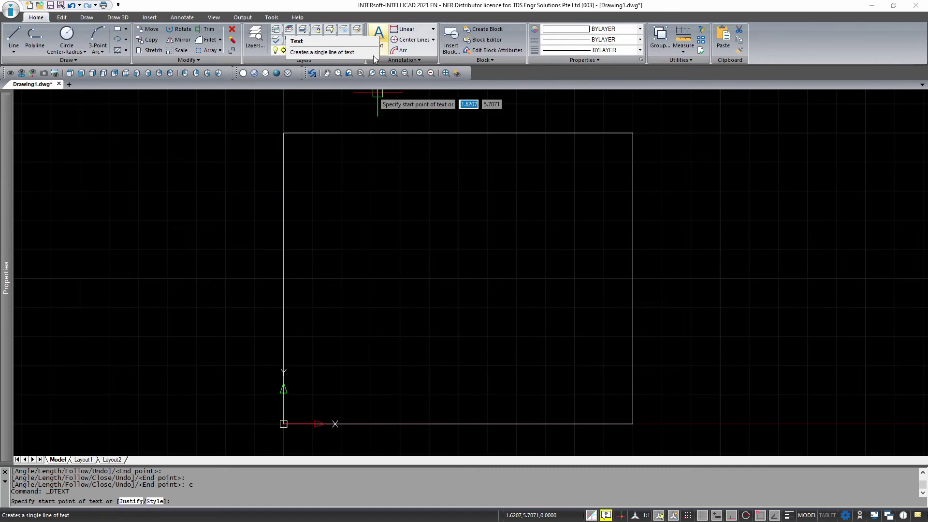
{"action": "left_click", "coordinate": [328, 307]}
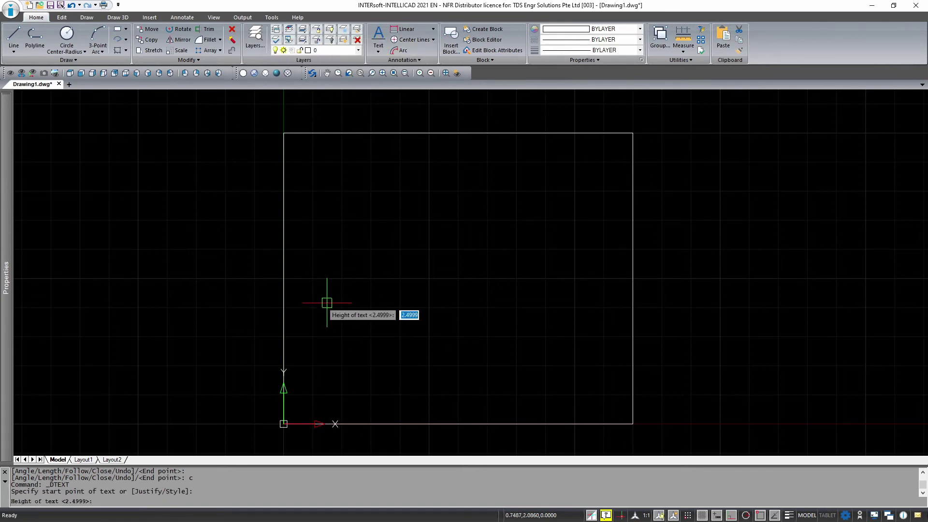
{"action": "type", "text": "1"}
{"action": "key", "text": "Return"}
{"action": "key", "text": "Return"}
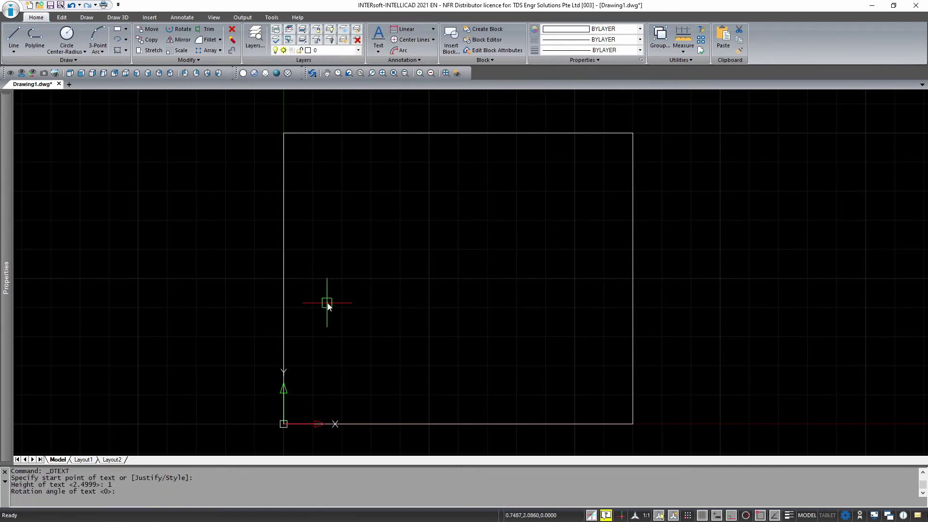
{"action": "type", "text": "BOX"}
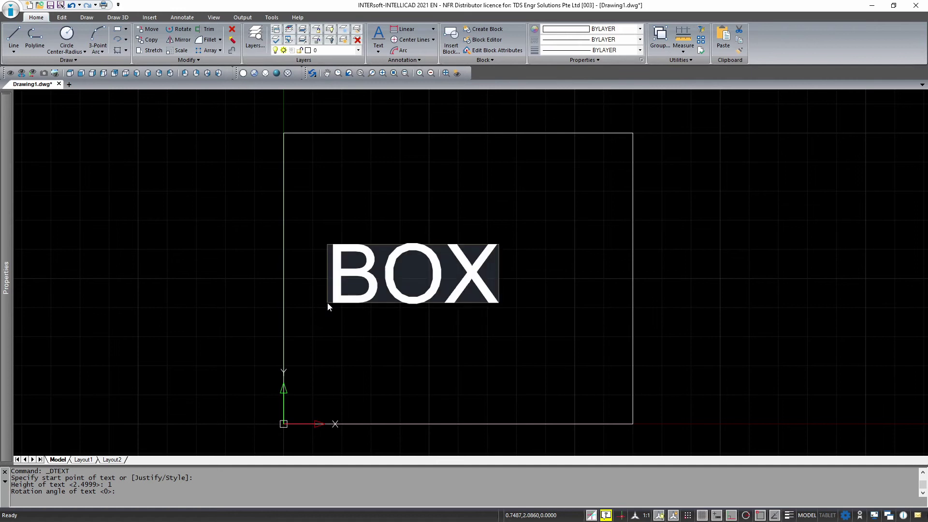
Add a linear dimension to the rectangle's right edge, placed outside the shape.
{"action": "left_click", "coordinate": [403, 29]}
{"action": "left_click", "coordinate": [633, 133]}
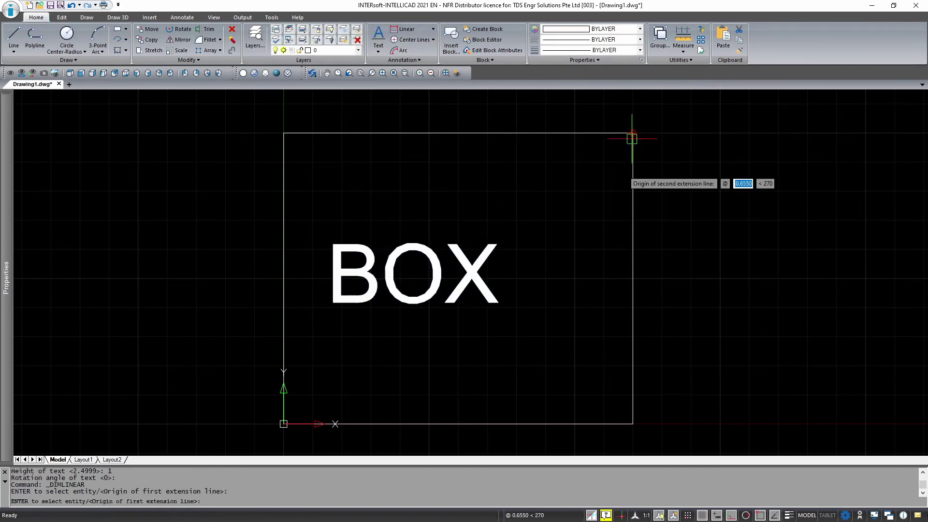
{"action": "left_click", "coordinate": [633, 424]}
{"action": "left_click", "coordinate": [696, 409]}
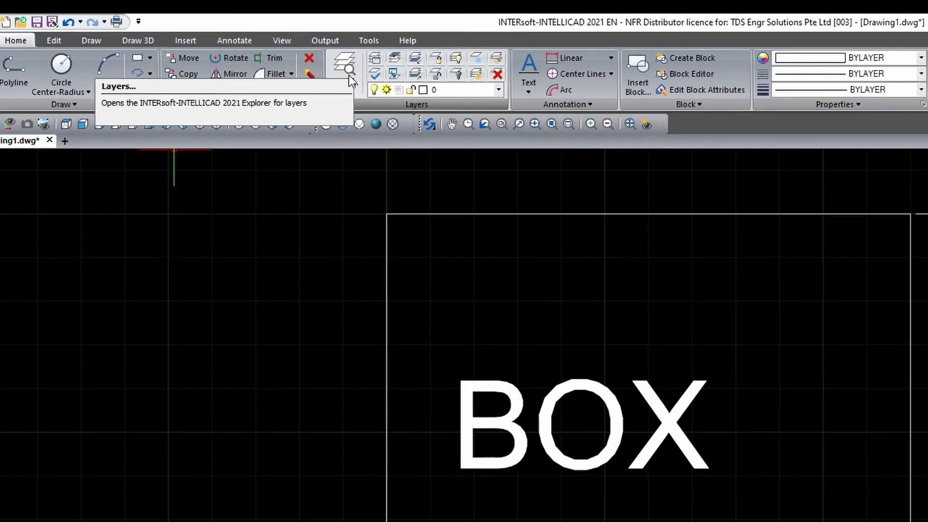
Create two new layers named TEXT and Dim.
{"action": "left_click", "coordinate": [349, 74]}
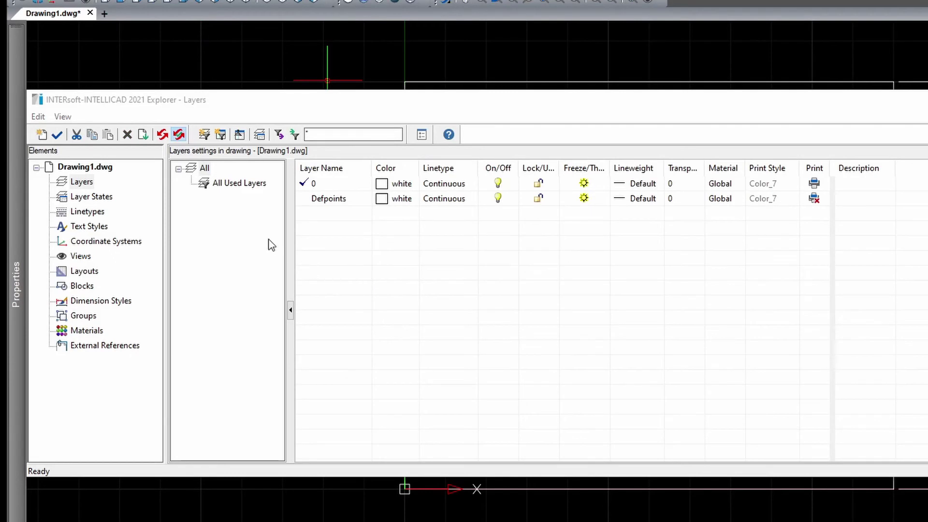
{"action": "left_click", "coordinate": [43, 136]}
{"action": "type", "text": "TEXT"}
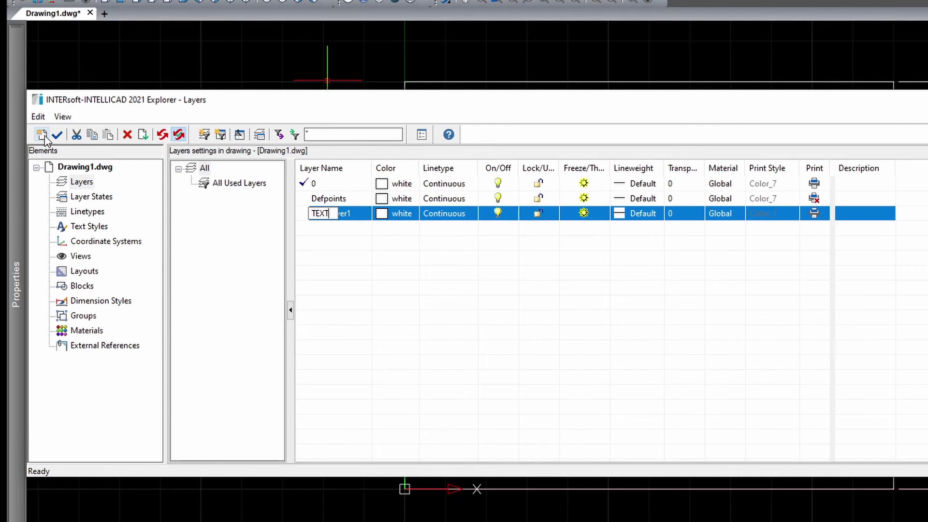
{"action": "key", "text": "Return"}
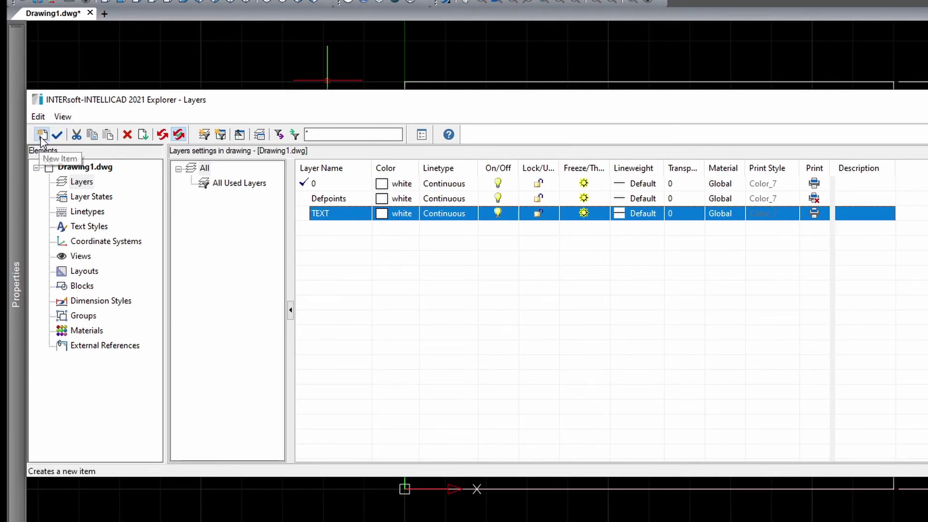
{"action": "left_click", "coordinate": [42, 136]}
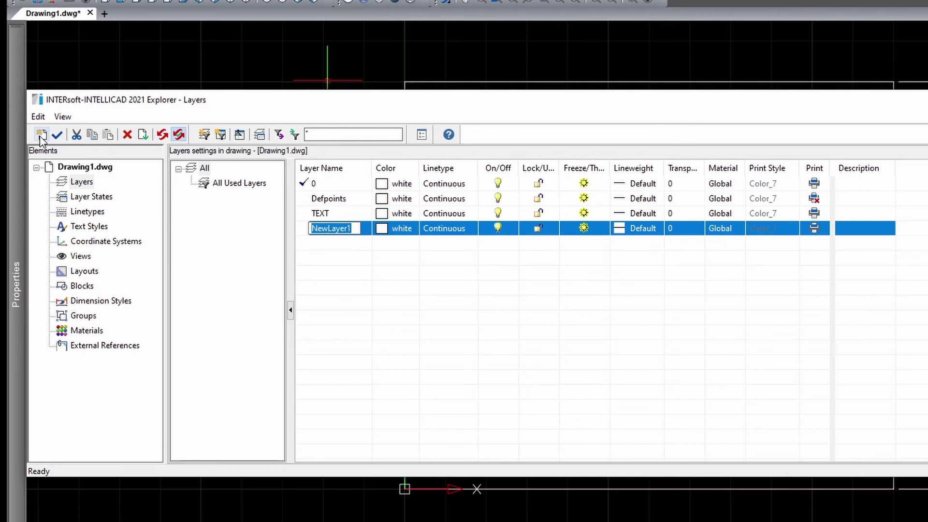
{"action": "type", "text": "Dim"}
{"action": "key", "text": "Return"}
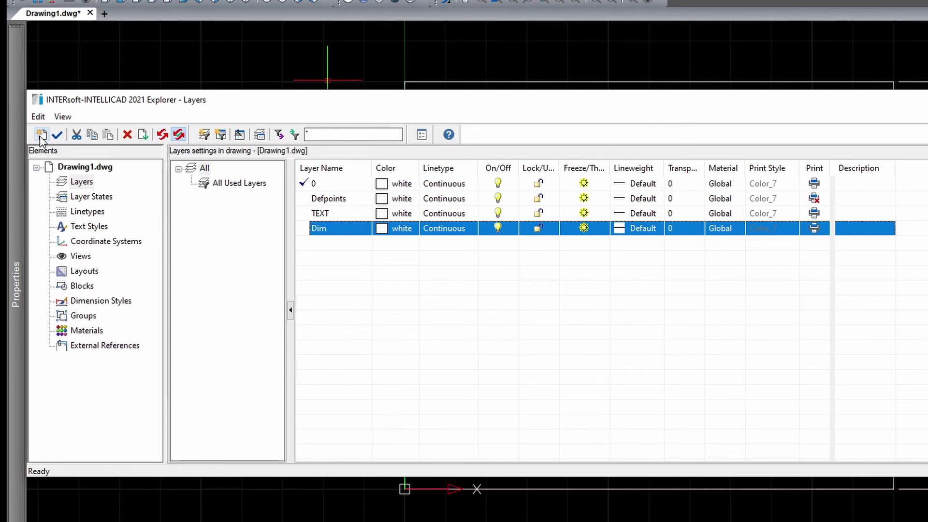
Set the color of the TEXT layer to green.
{"action": "left_click", "coordinate": [320, 213]}
{"action": "left_click", "coordinate": [393, 214]}
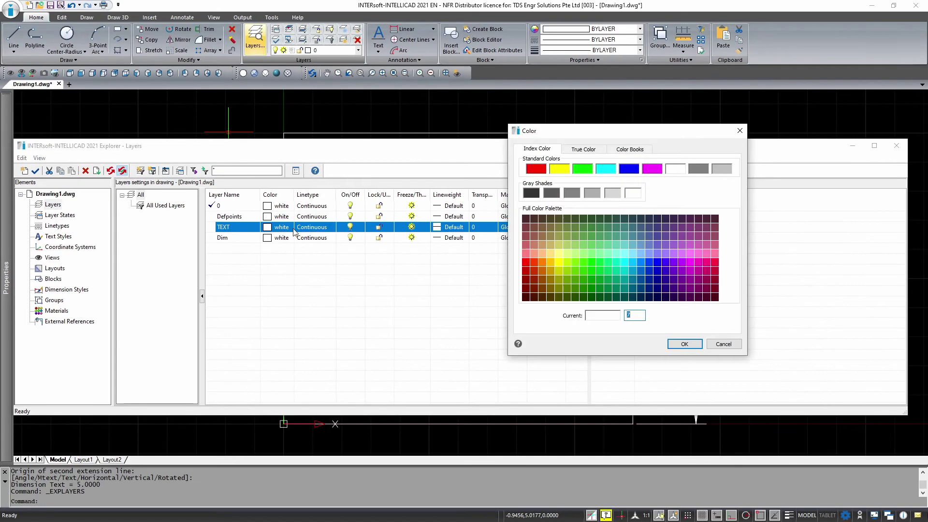
{"action": "left_click", "coordinate": [586, 170]}
{"action": "left_click", "coordinate": [676, 345]}
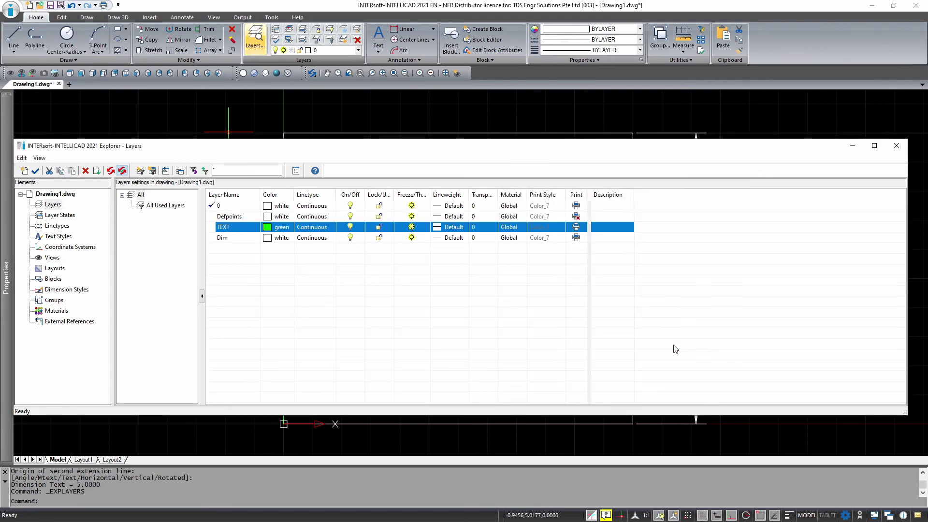
Set the color of the Dim layer to magenta and close the layer settings.
{"action": "left_click", "coordinate": [285, 241]}
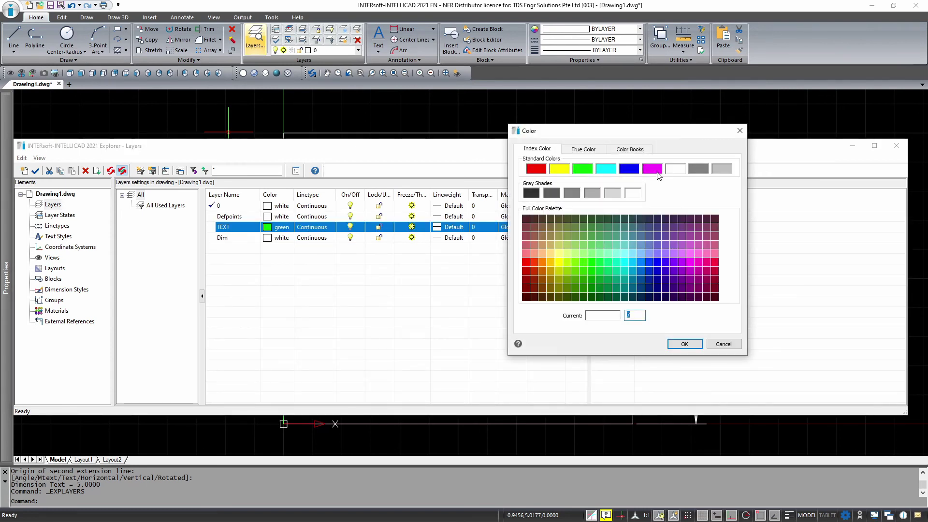
{"action": "left_click", "coordinate": [653, 169]}
{"action": "left_click", "coordinate": [684, 344]}
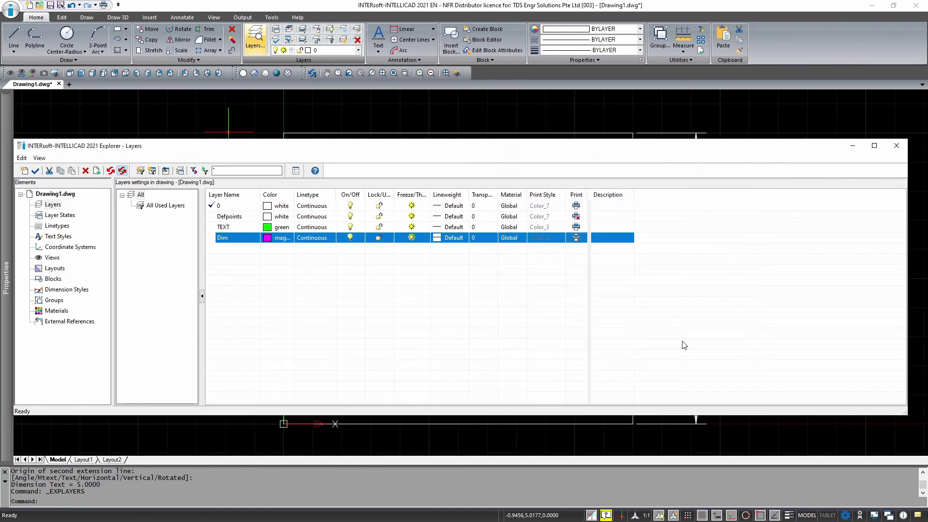
{"action": "left_click", "coordinate": [897, 146]}
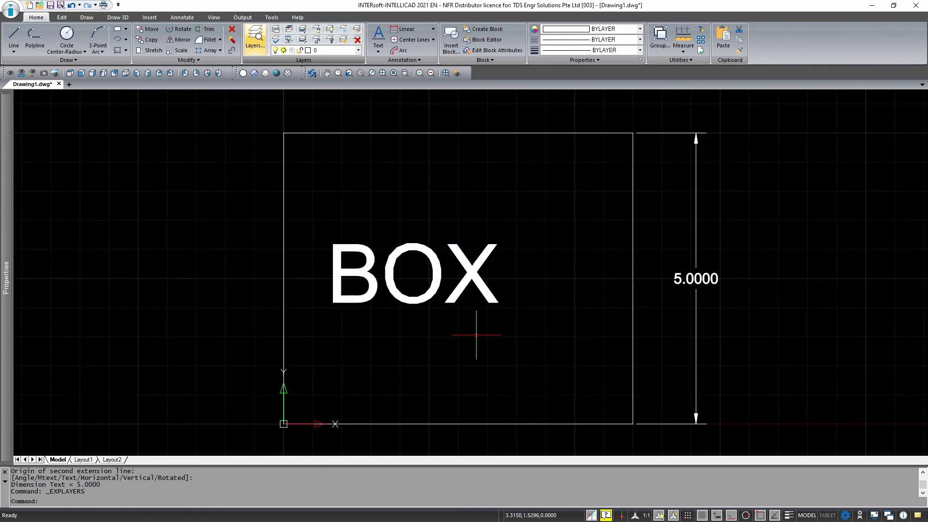
Move the BOX text inside the rectangle to the TEXT layer and clear the selection.
{"action": "left_click", "coordinate": [544, 332]}
{"action": "left_click", "coordinate": [407, 219]}
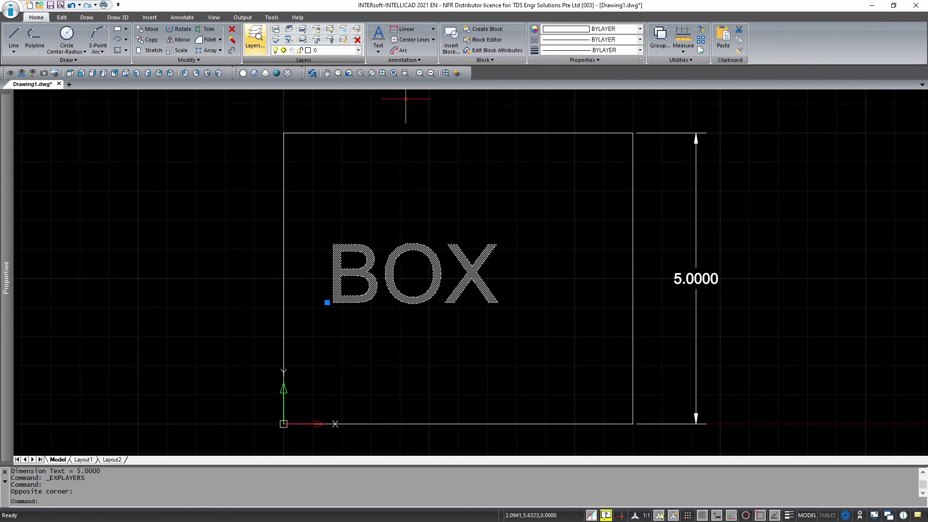
{"action": "left_click", "coordinate": [358, 51]}
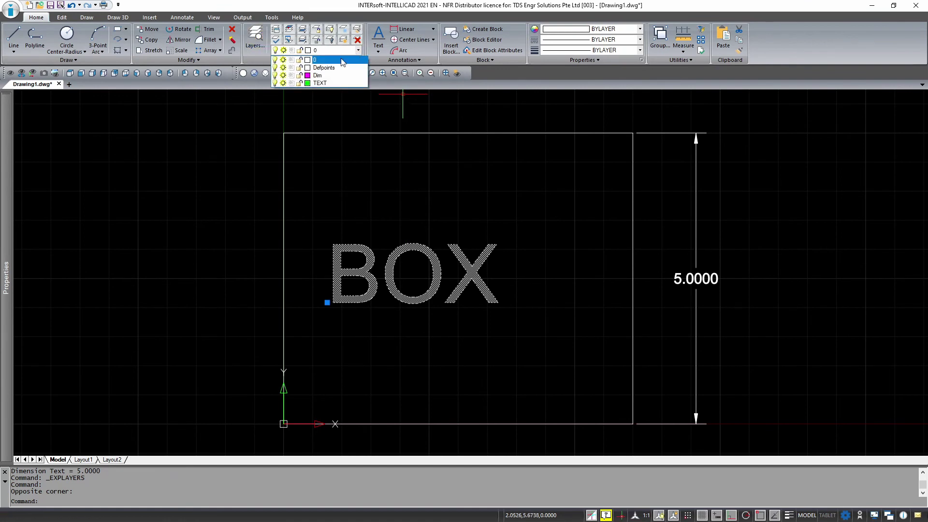
{"action": "left_click", "coordinate": [326, 83]}
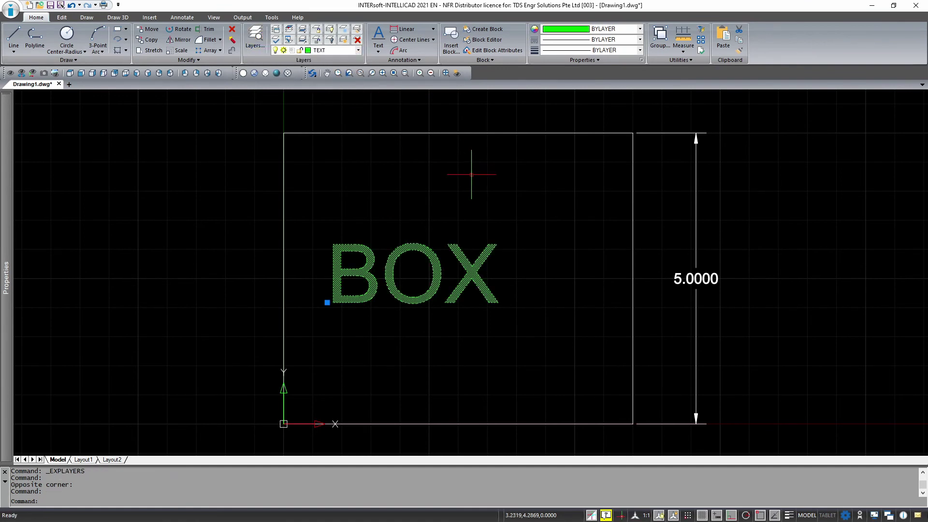
{"action": "key", "text": "Escape"}
Assign the vertical dimension beside the rectangle to the Dim layer and deselect it.
{"action": "left_click", "coordinate": [802, 356]}
{"action": "left_click", "coordinate": [690, 243]}
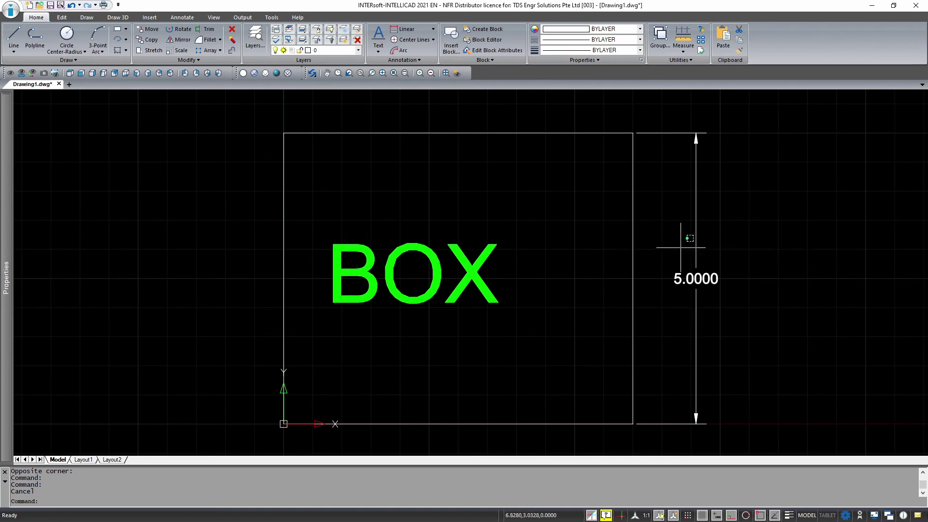
{"action": "left_click", "coordinate": [358, 51]}
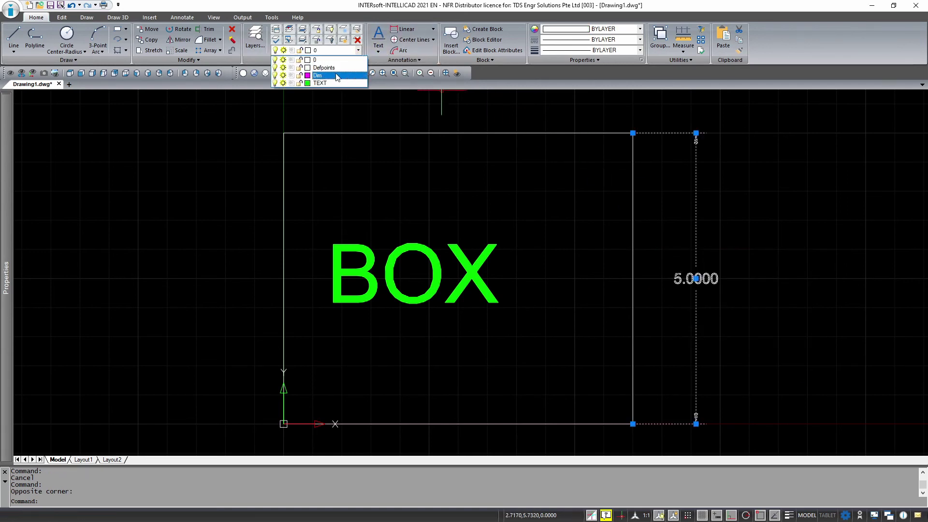
{"action": "left_click", "coordinate": [317, 75]}
{"action": "key", "text": "Escape"}
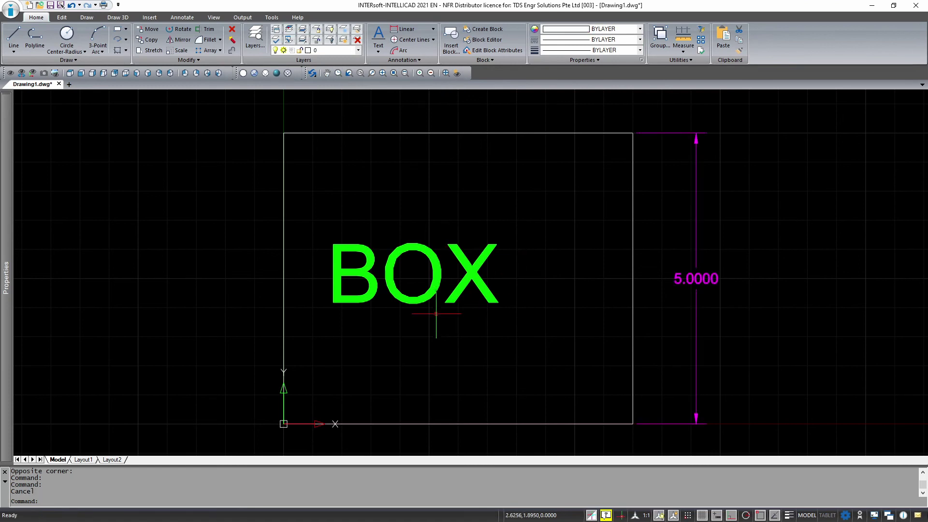